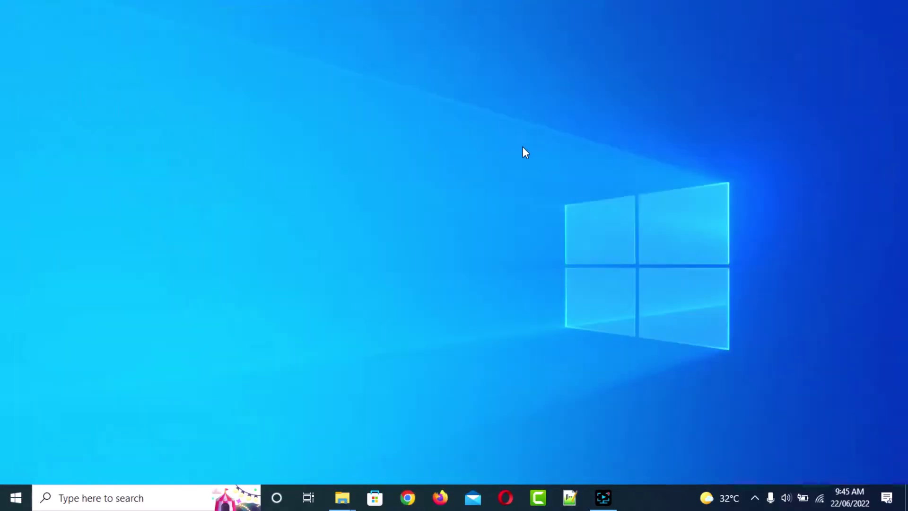
# Refresh the desktop and launch Google Chrome.
pyautogui.rightClick(485, 99)
pyautogui.click(501, 137)
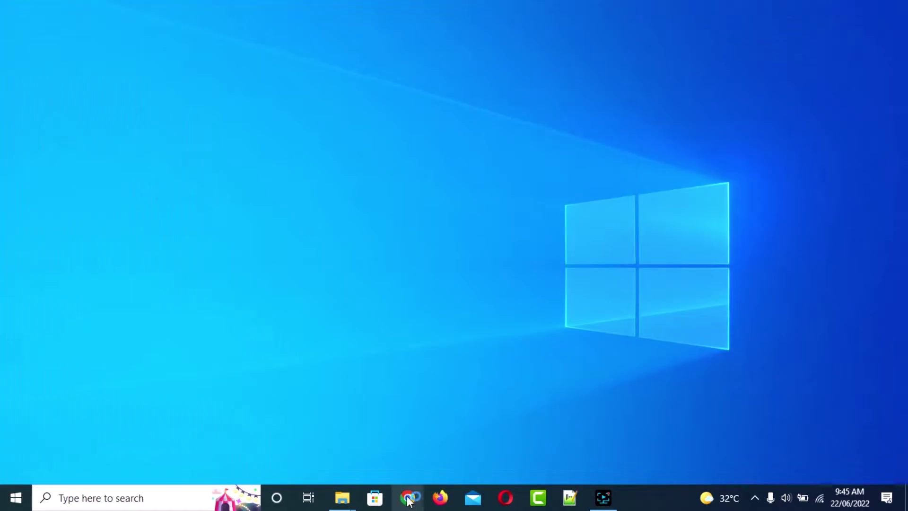
pyautogui.click(407, 498)
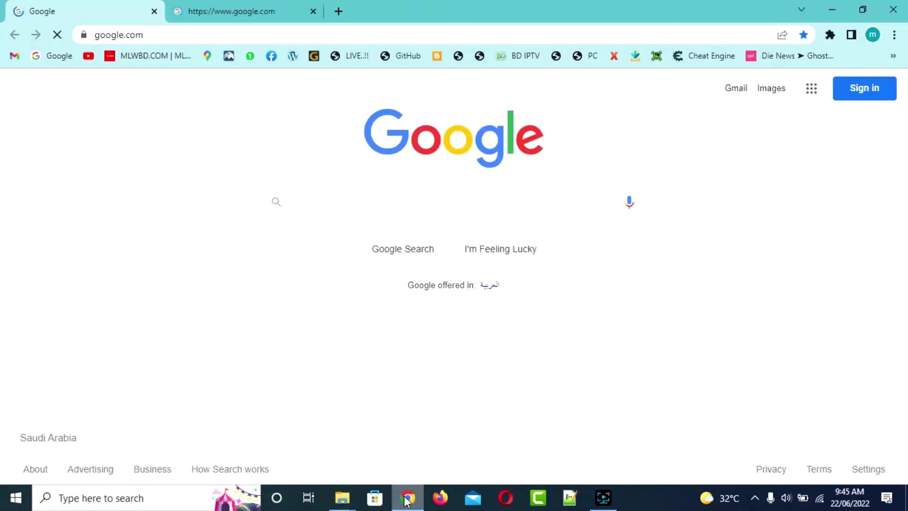
# Enter the query 'canon mx494 printer driver' in the Google search box.
pyautogui.click(532, 213)
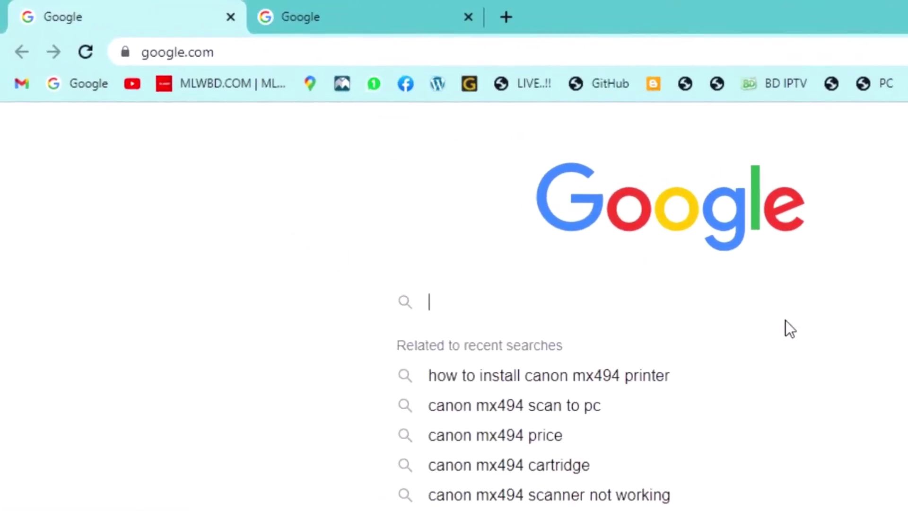
pyautogui.write('canon ')
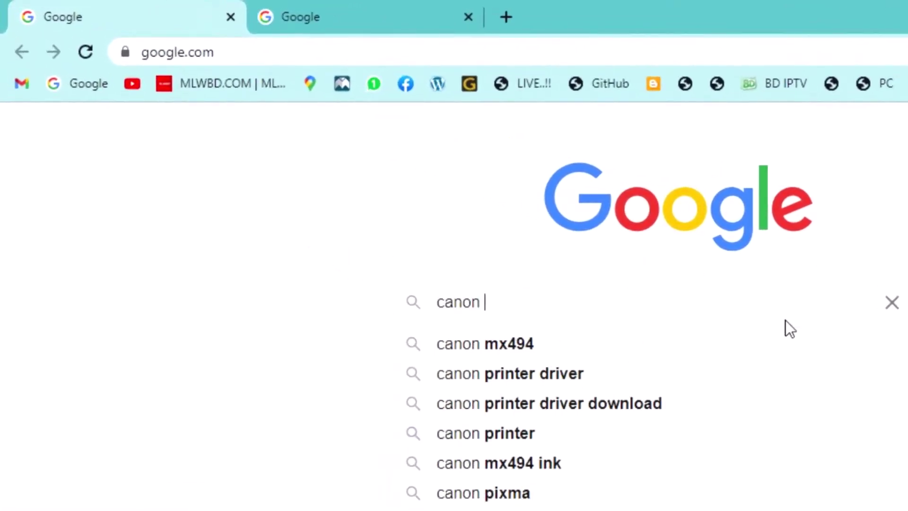
pyautogui.write('m')
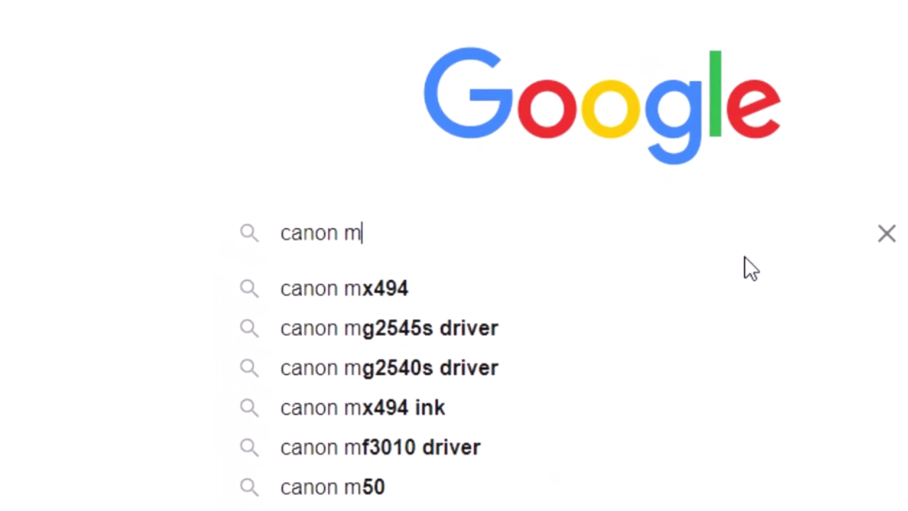
pyautogui.write('x494')
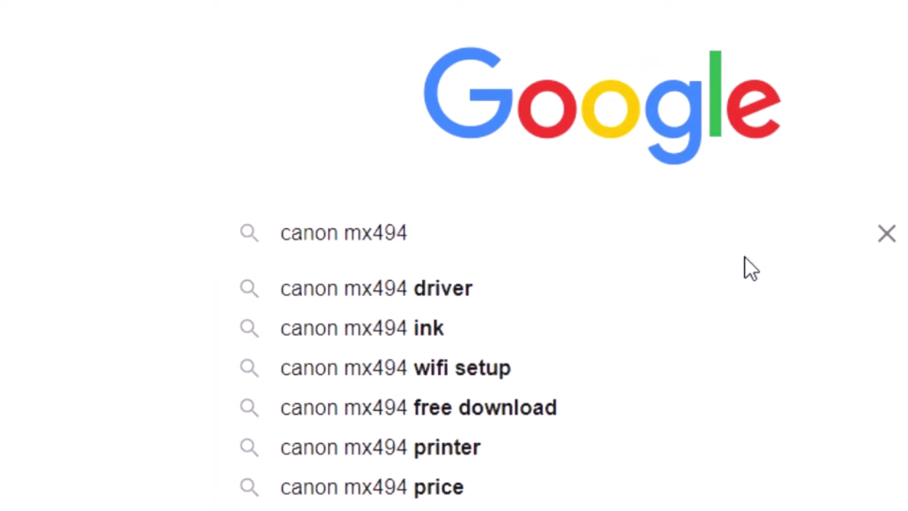
pyautogui.write(' printa')
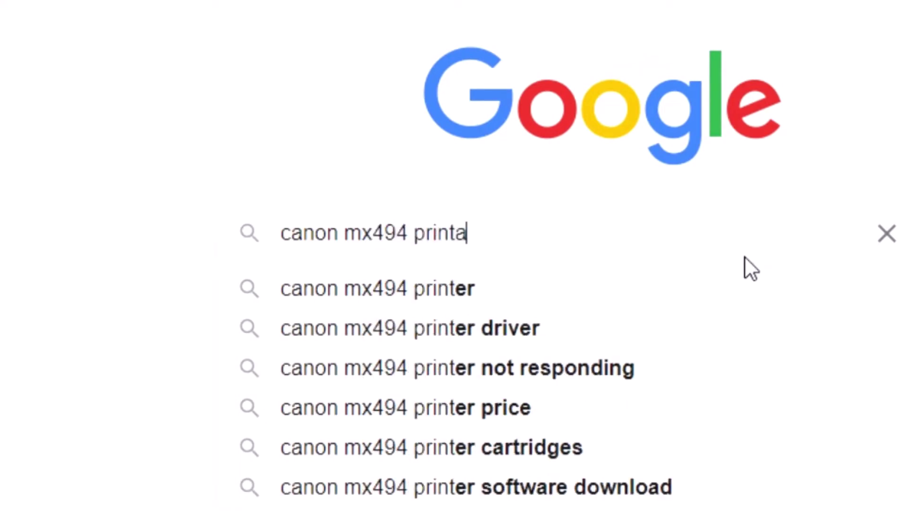
pyautogui.press('BackSpace')
pyautogui.write('er d')
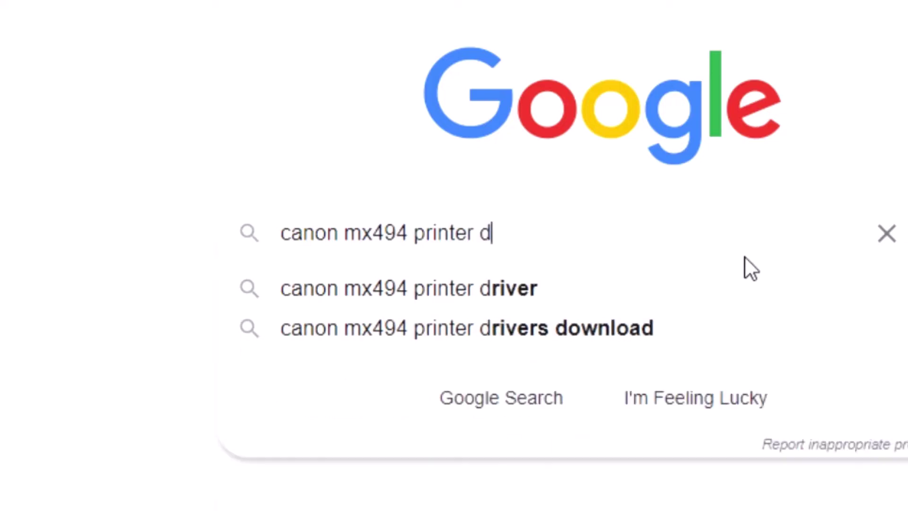
pyautogui.write('river')
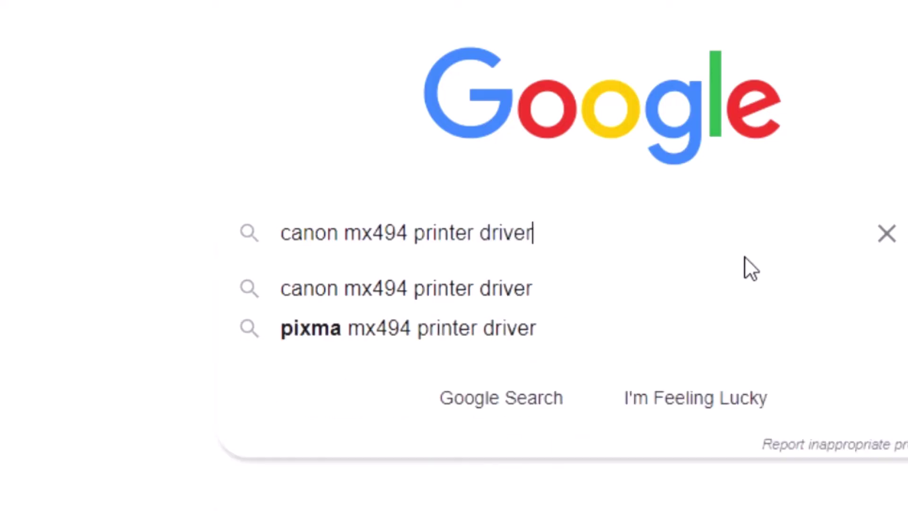
pyautogui.press('Escape')
# Open the drivers-canon.com MX494 result and download the Full Driver & Software Package for Windows.
pyautogui.press('Return')
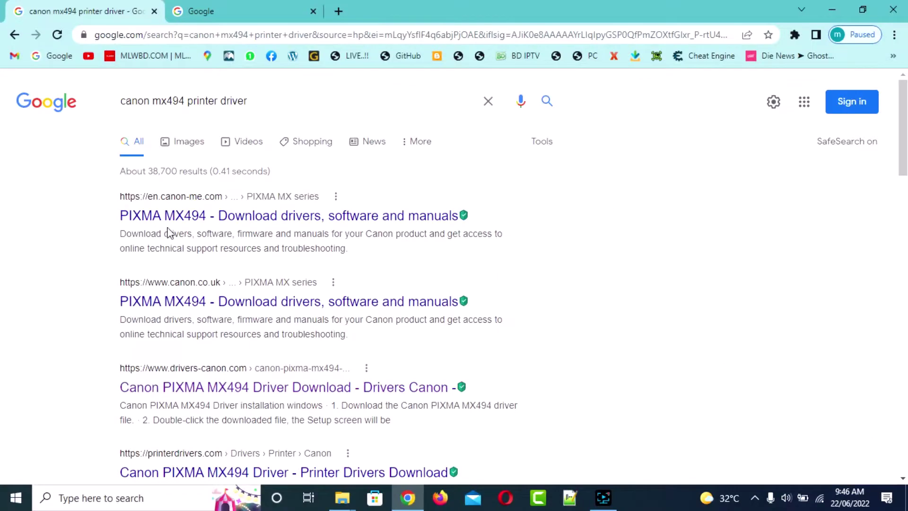
pyautogui.scroll(-1, 234, 251)
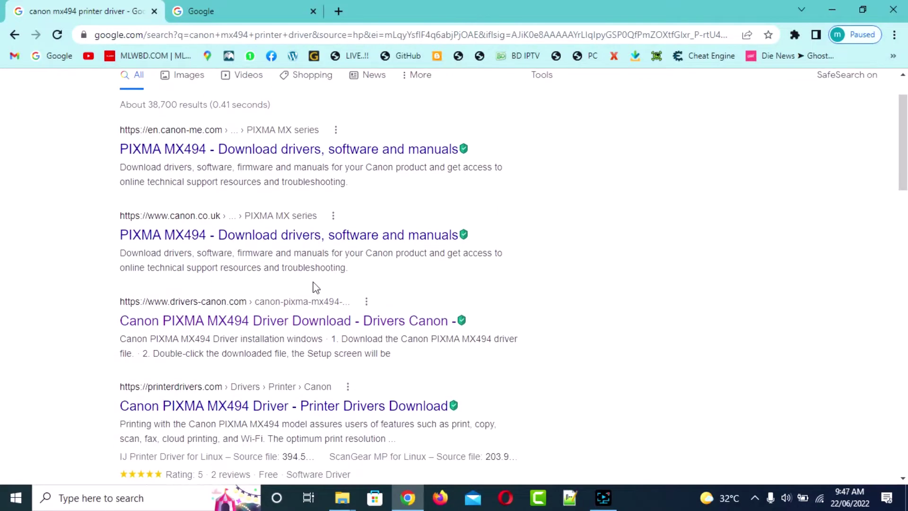
pyautogui.scroll(-1, 316, 287)
pyautogui.click(279, 258)
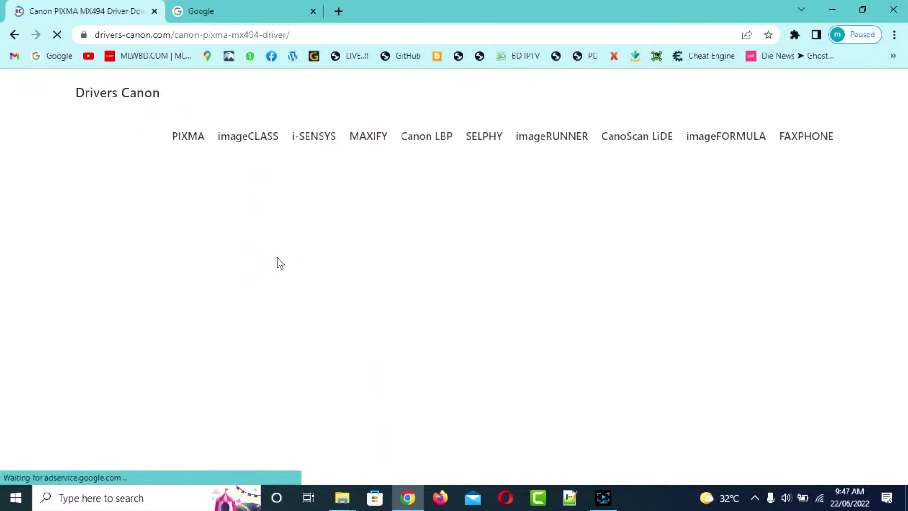
pyautogui.scroll(-6, 322, 284)
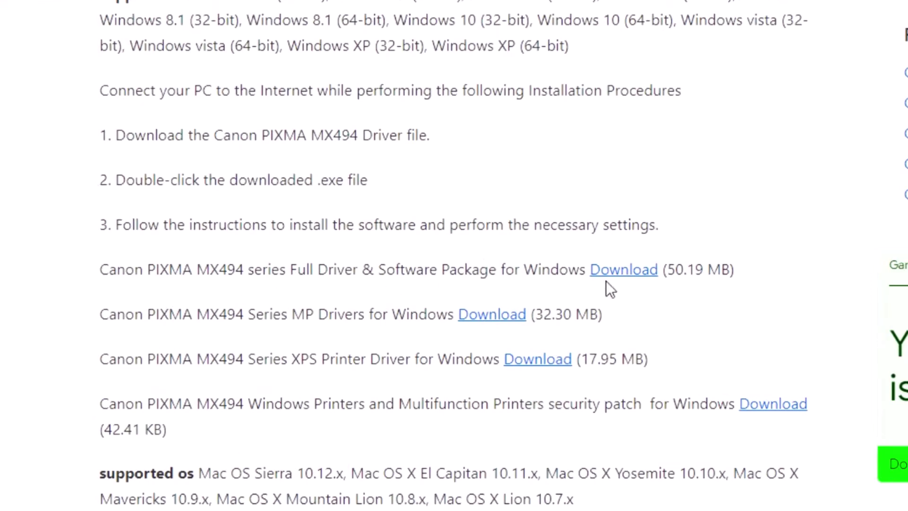
pyautogui.click(638, 274)
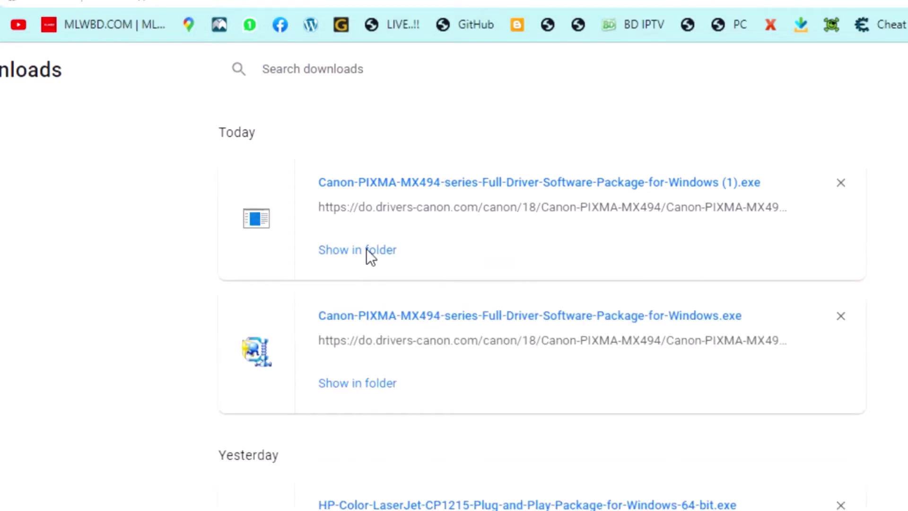
# Run the downloaded Canon installer .exe from Downloads and approve the User Account Control prompt.
pyautogui.click(368, 251)
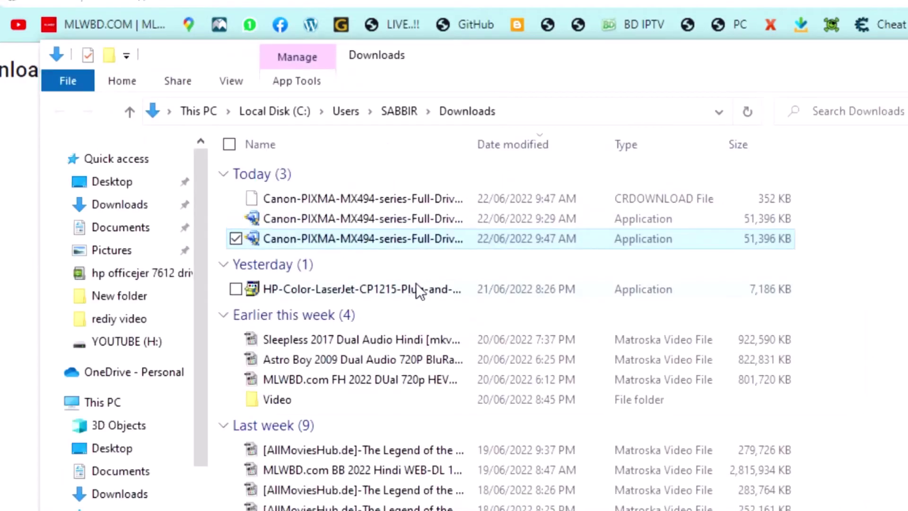
pyautogui.doubleClick(300, 240)
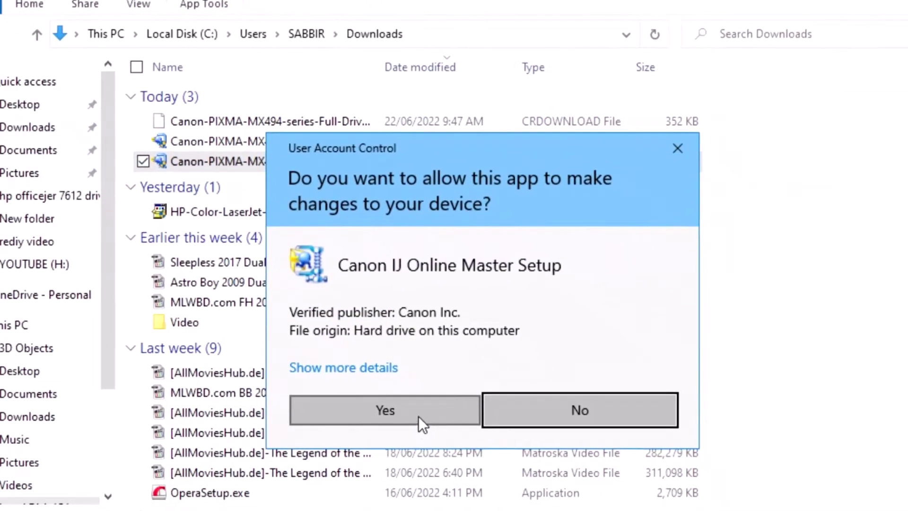
pyautogui.click(506, 487)
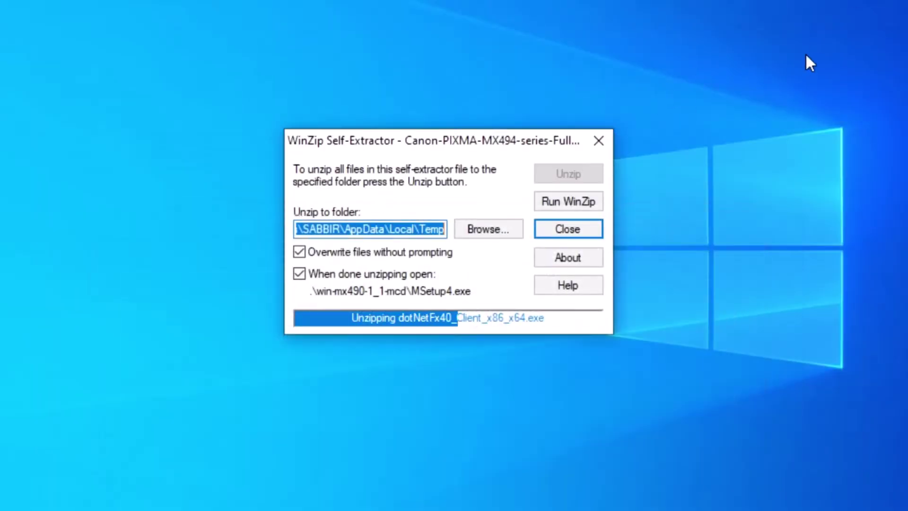
# Refresh the desktop twice while the package unpacks.
pyautogui.rightClick(805, 53)
pyautogui.click(842, 111)
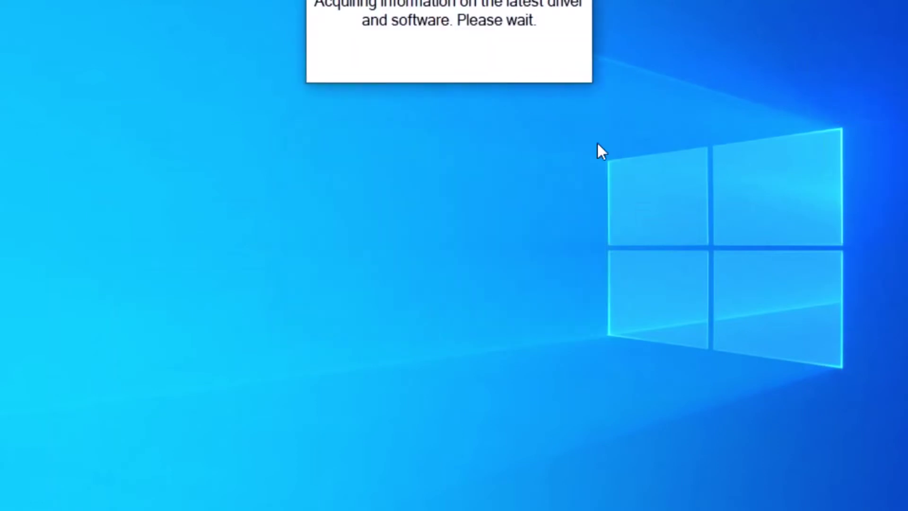
pyautogui.rightClick(621, 151)
pyautogui.click(653, 203)
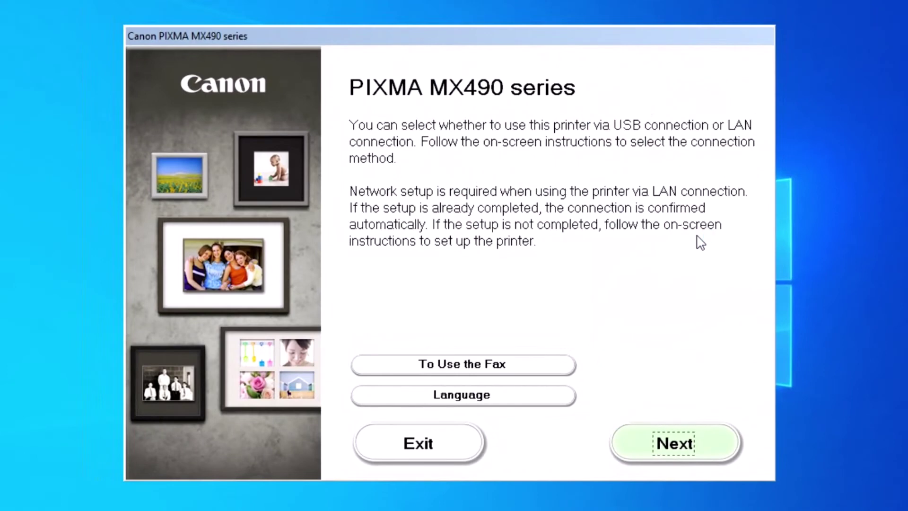
# Keep English as the installer language, return to the main page, and continue to connection setup.
pyautogui.click(358, 394)
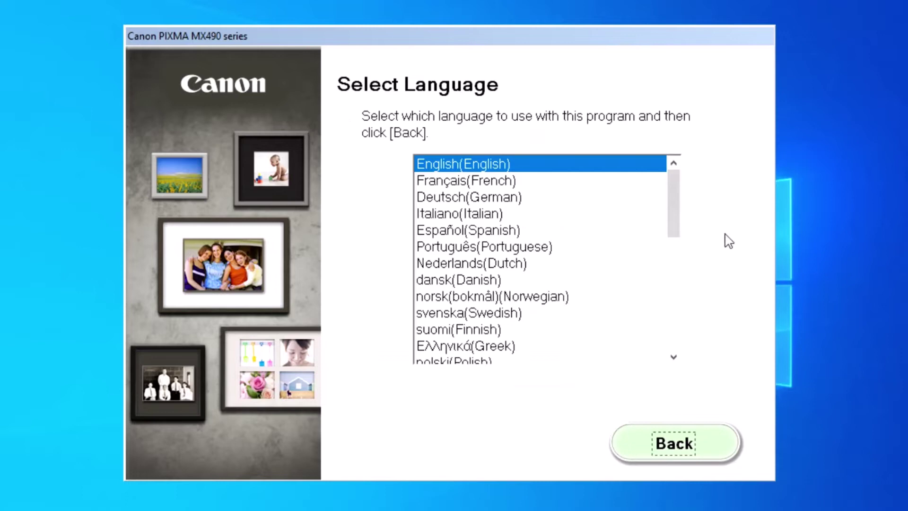
pyautogui.click(449, 166)
pyautogui.click(690, 443)
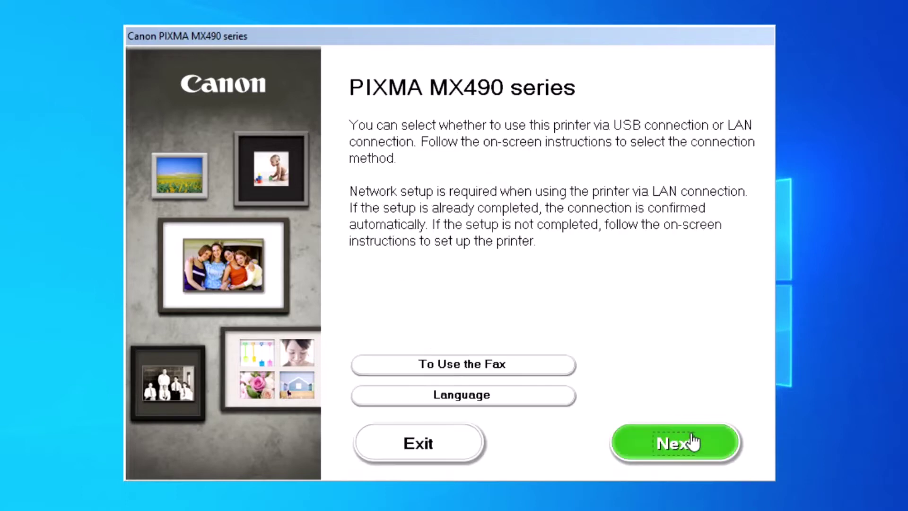
pyautogui.click(630, 452)
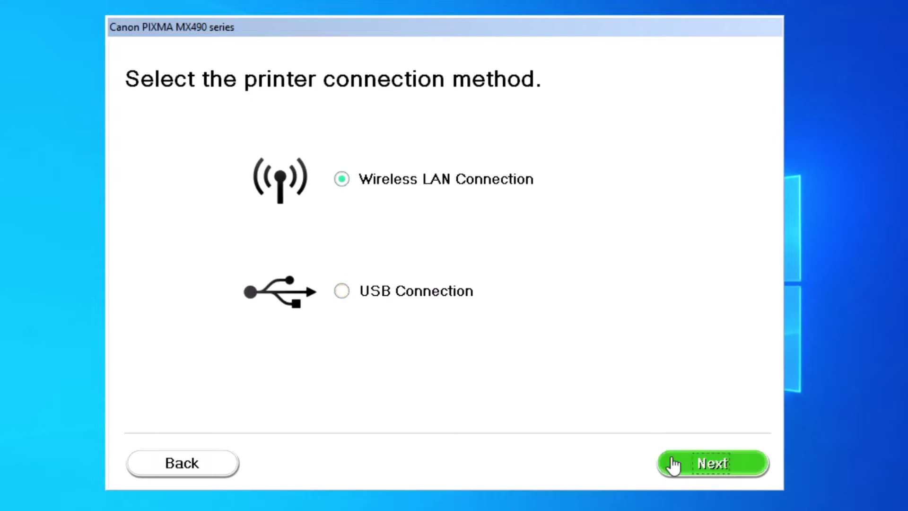
# Choose Wireless LAN Connection via the wireless router and start detecting the printer.
pyautogui.click(713, 467)
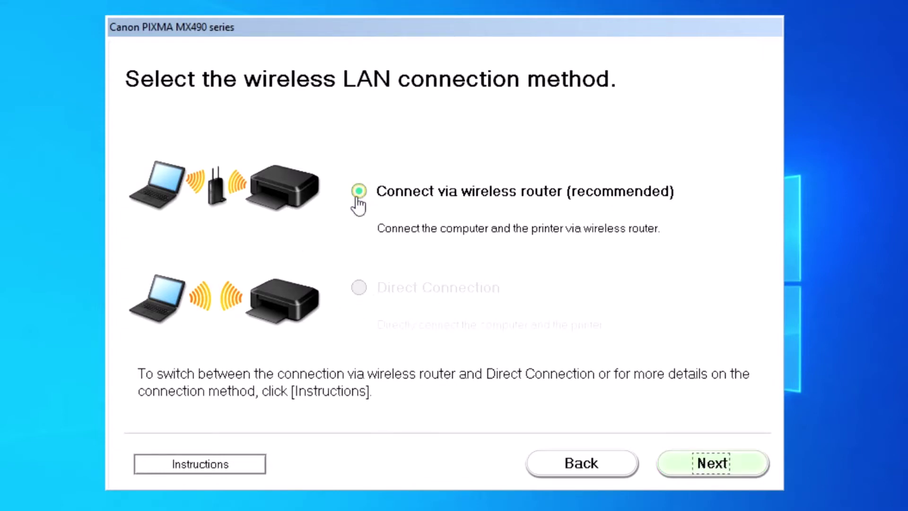
pyautogui.click(731, 471)
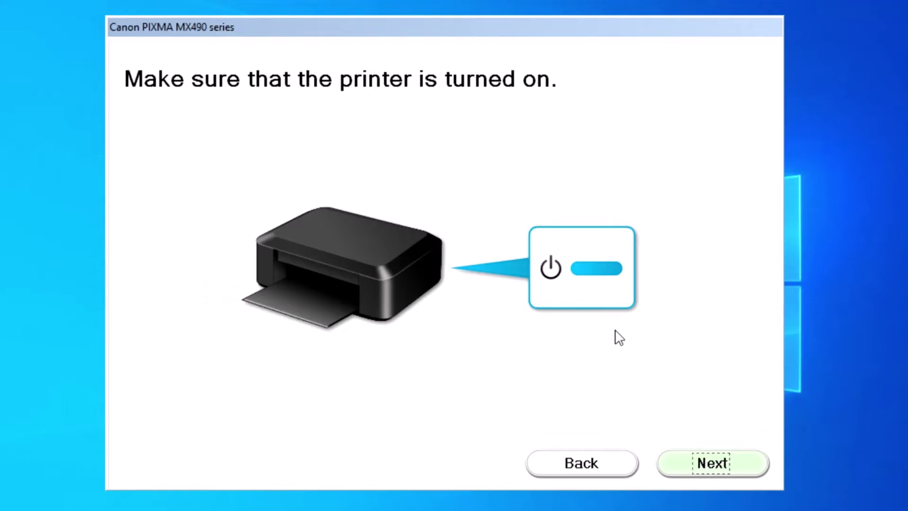
pyautogui.click(712, 469)
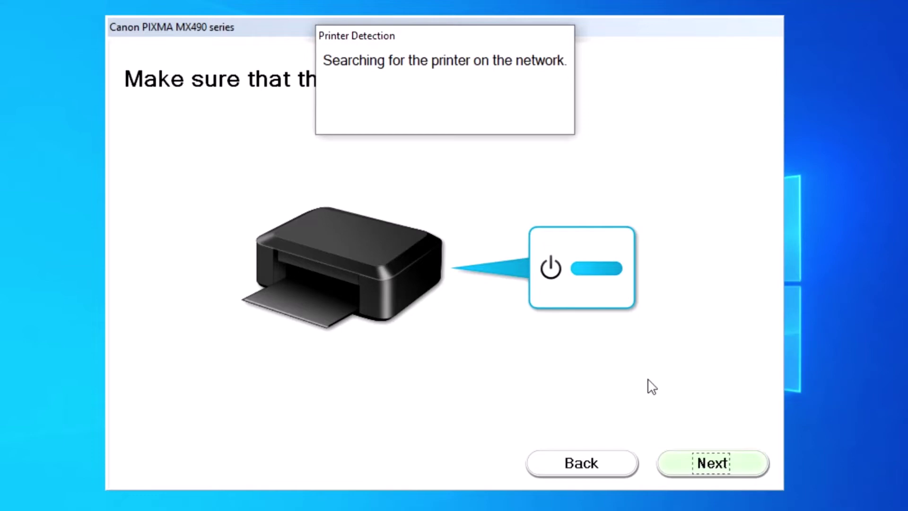
# Select the detected printer from the network list and set residence to Europe, Middle East, Africa.
pyautogui.click(196, 319)
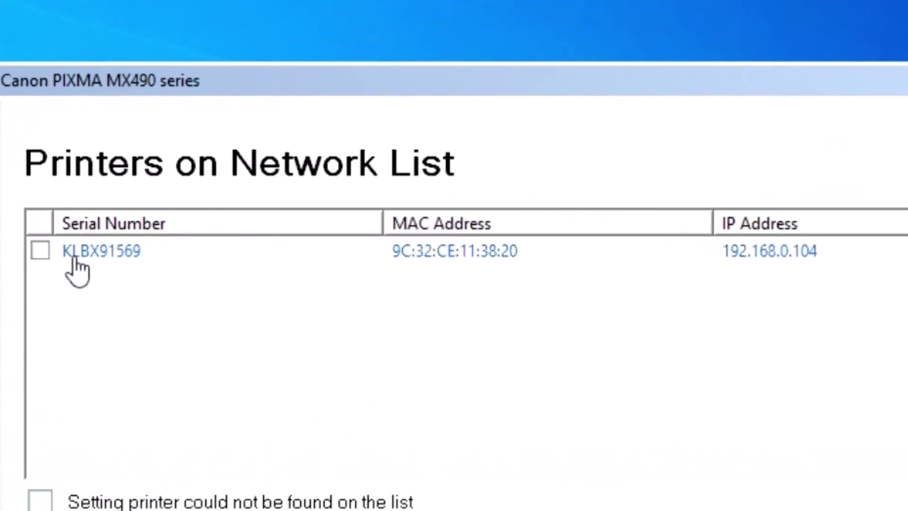
pyautogui.click(165, 136)
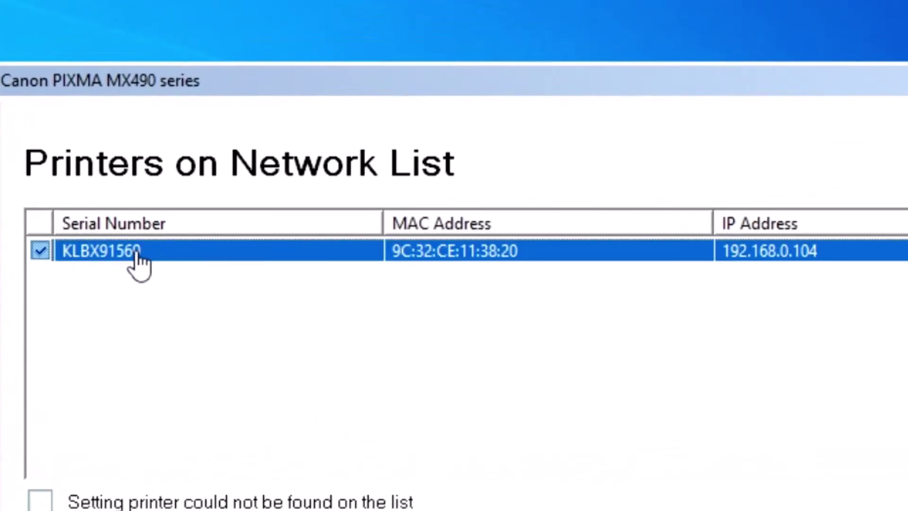
pyautogui.click(374, 487)
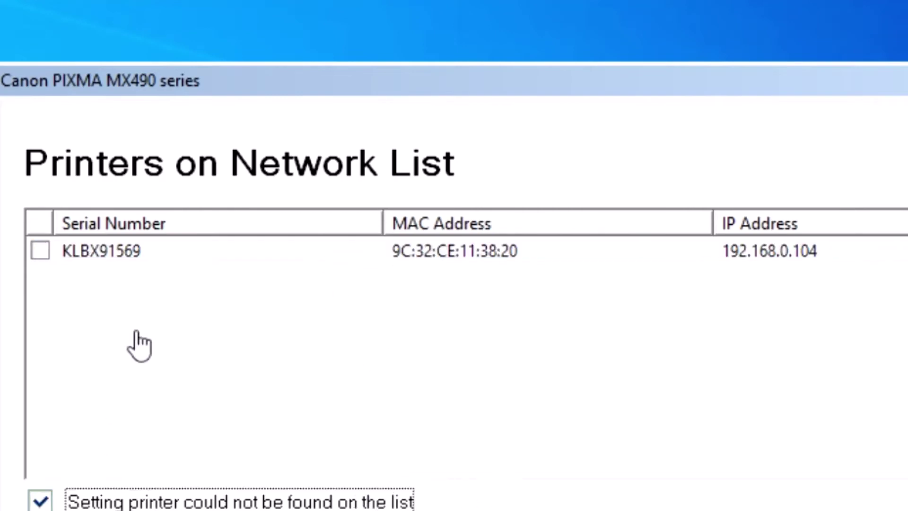
pyautogui.click(111, 258)
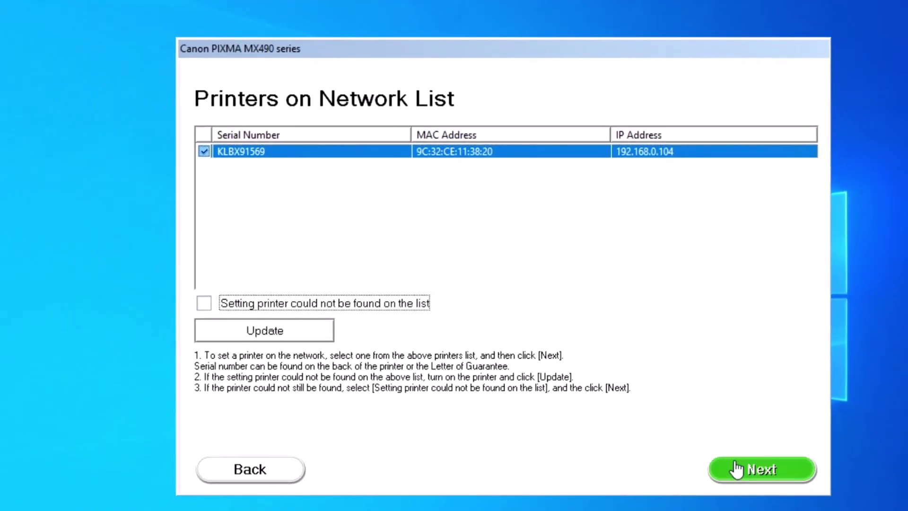
pyautogui.click(739, 469)
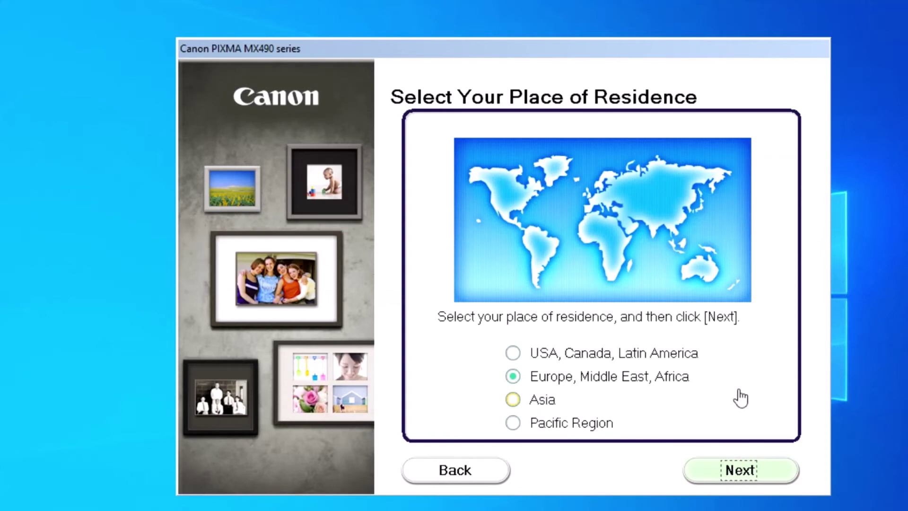
pyautogui.click(775, 479)
# Untick My Image Garden, Easy-WebPrint EX, Speed Dial Utility and User's Manual, keeping MP Drivers, My Printer, Quick Menu.
pyautogui.click(774, 478)
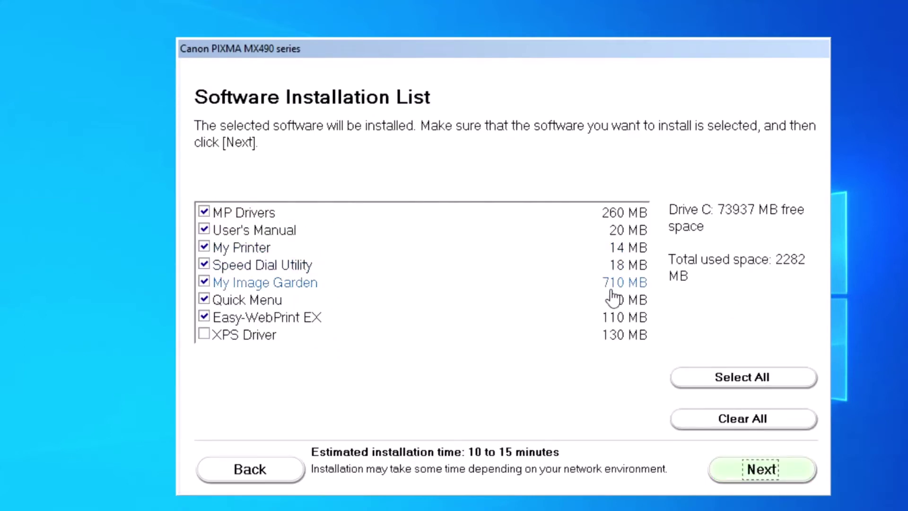
pyautogui.click(284, 284)
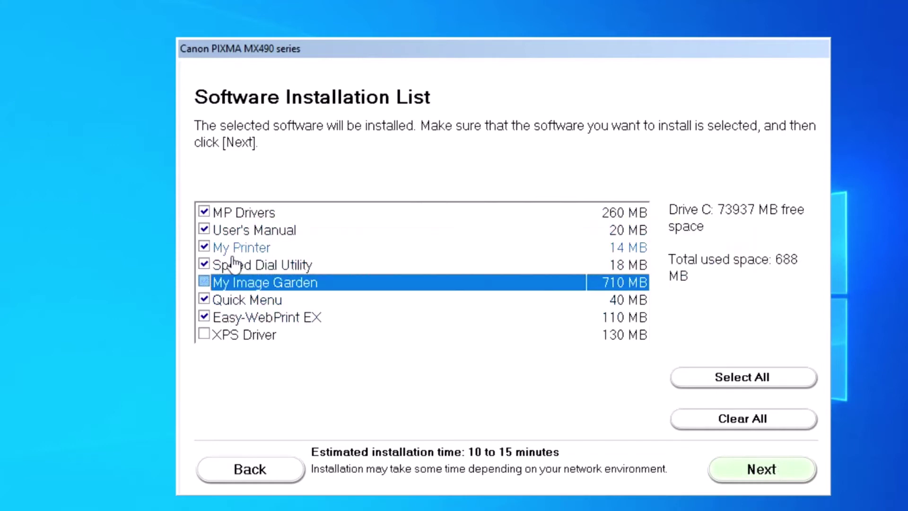
pyautogui.click(210, 315)
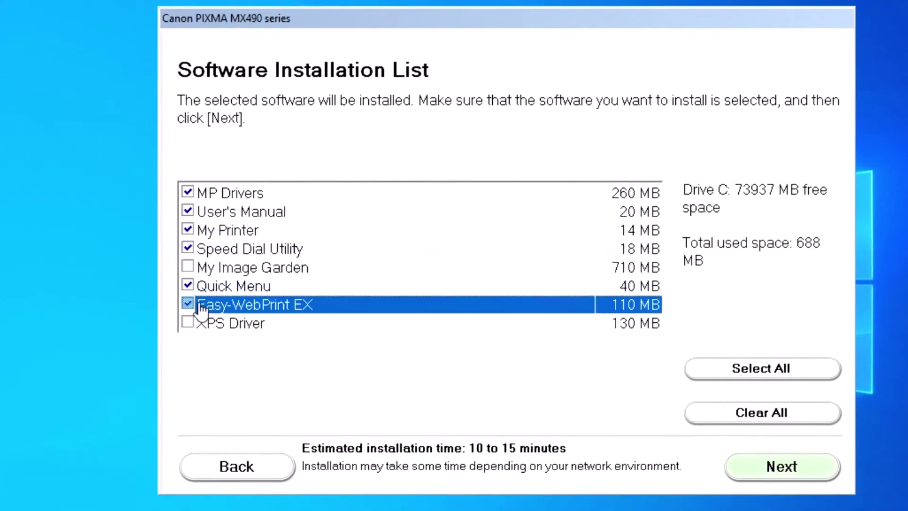
pyautogui.click(213, 249)
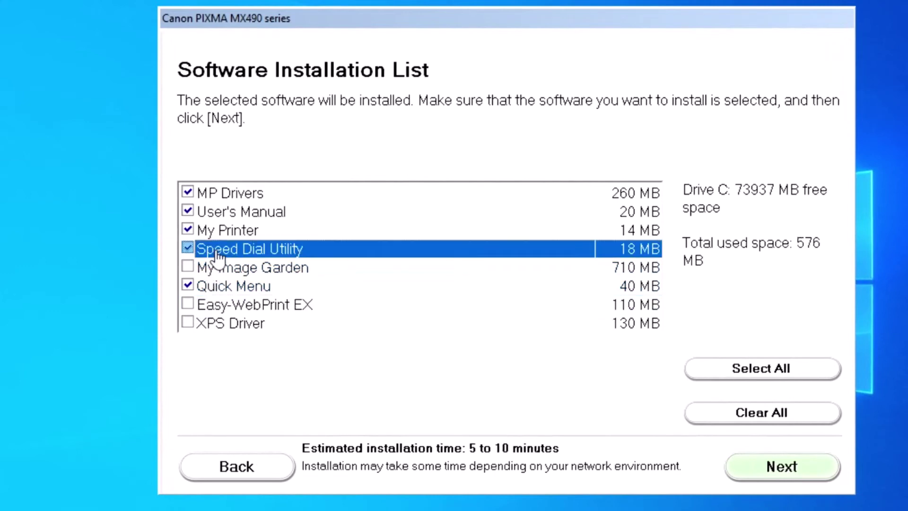
pyautogui.click(198, 213)
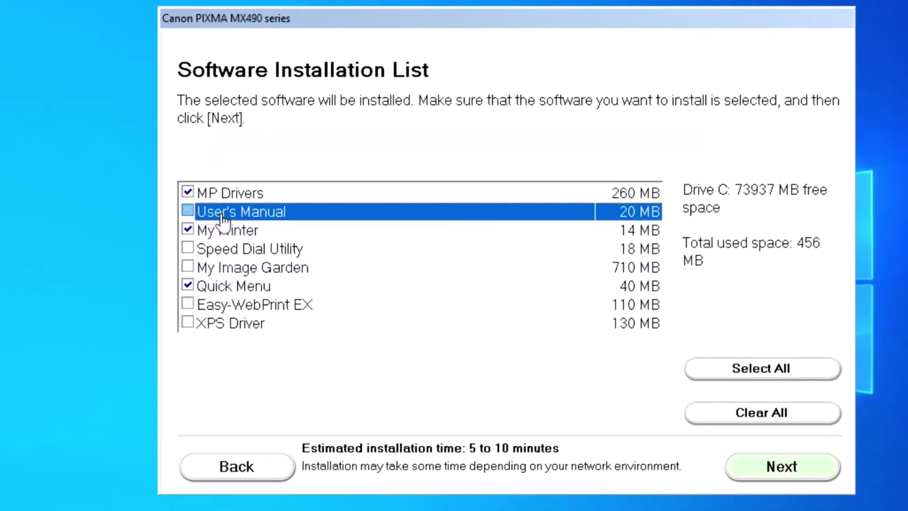
pyautogui.click(785, 465)
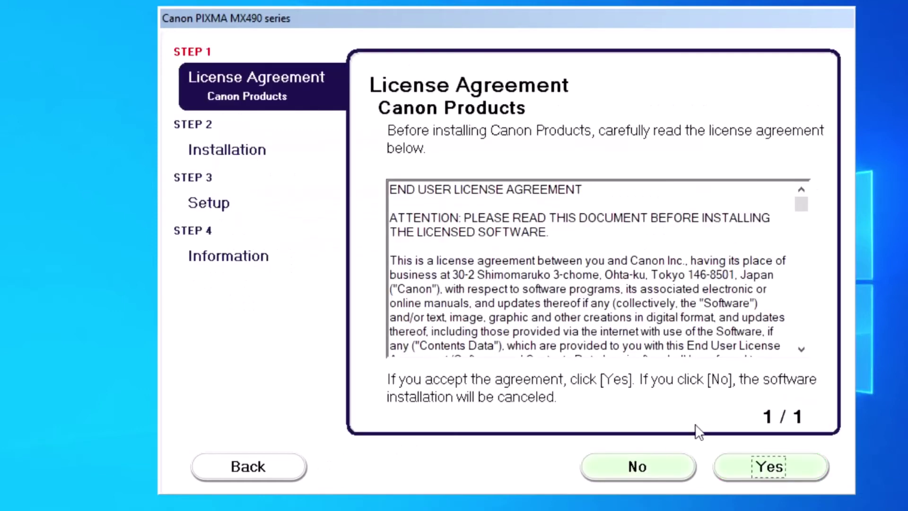
# Accept the License Agreement and start installing the drivers.
pyautogui.click(756, 468)
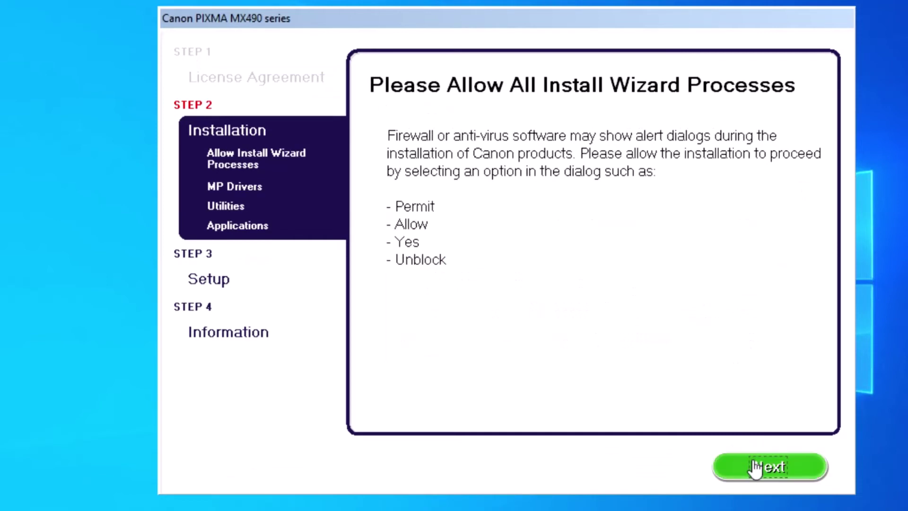
pyautogui.click(772, 470)
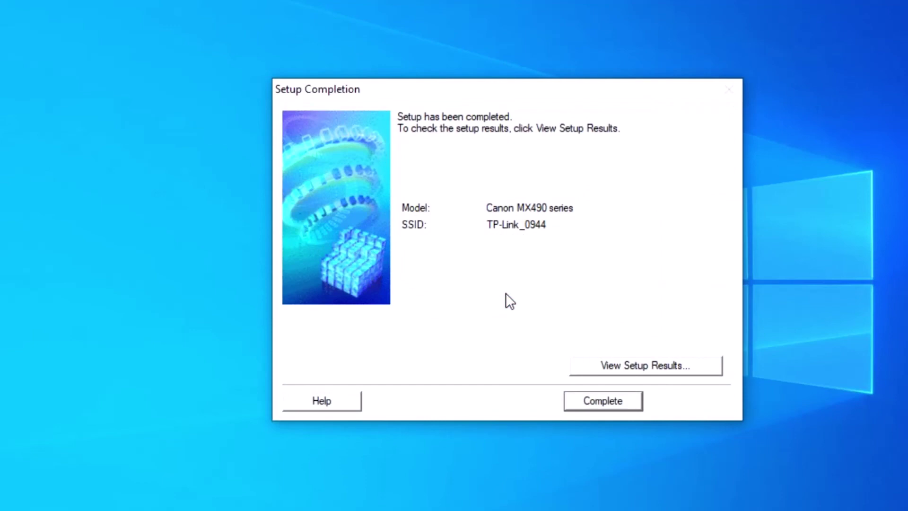
# Dismiss the completion summary, skip Print Head Alignment and User Registration, and agree to the Extended Survey.
pyautogui.click(612, 404)
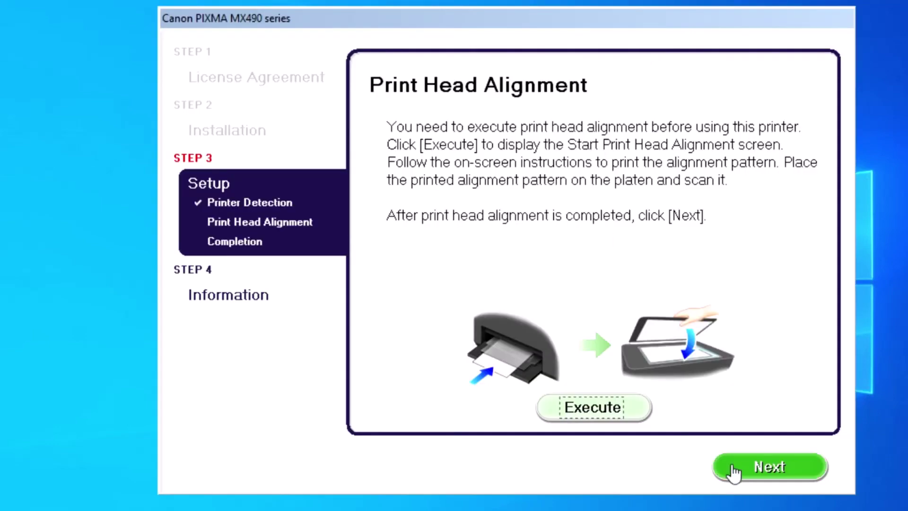
pyautogui.click(741, 470)
pyautogui.click(747, 470)
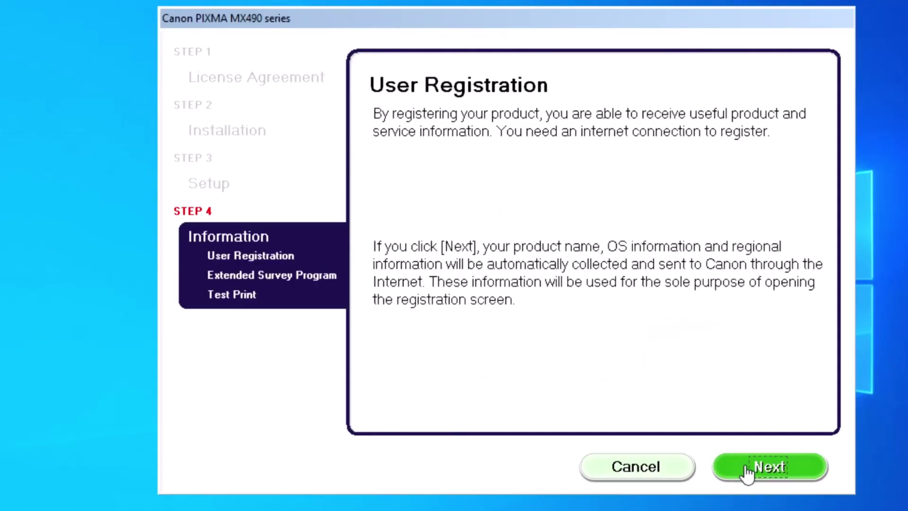
pyautogui.click(746, 472)
pyautogui.click(747, 470)
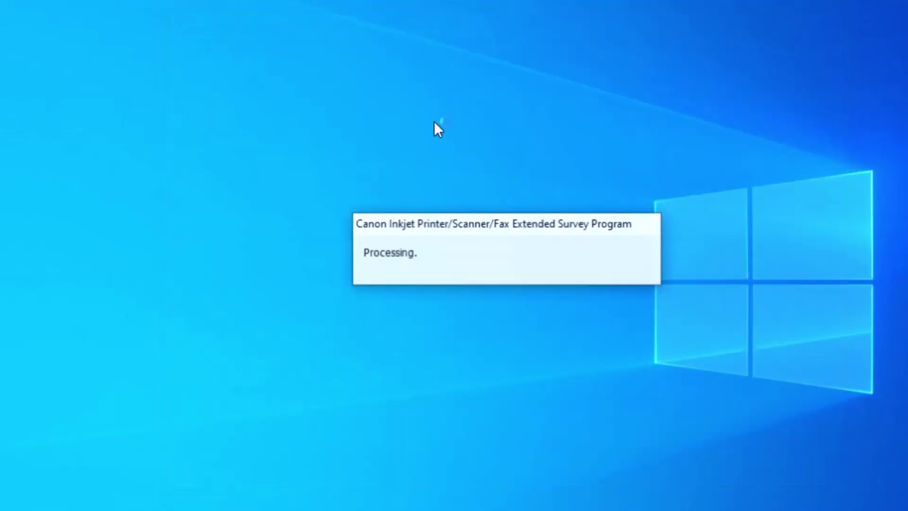